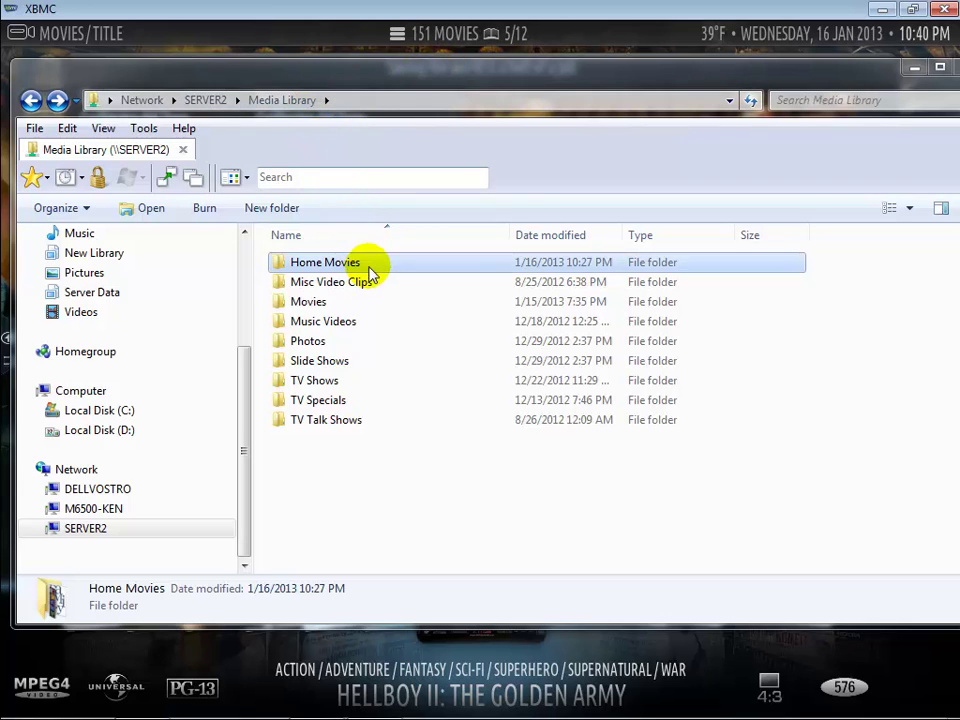
- Peek into the Movies and TV Shows folders on SERVER2's Media Library, then open Home Movies
{"action": "double_click", "coordinate": [318, 305]}
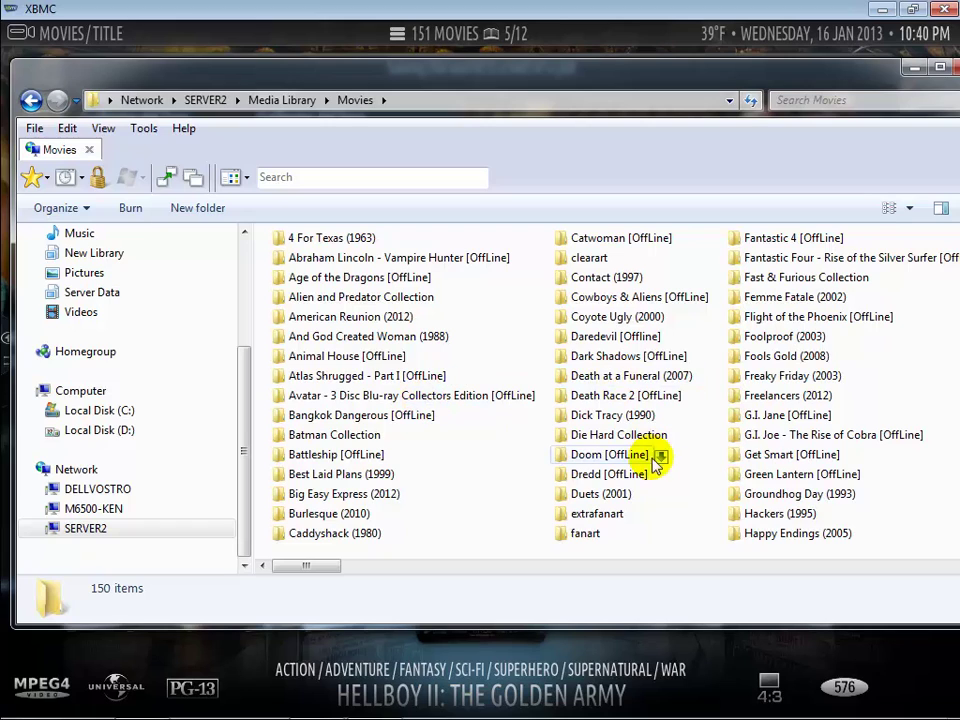
{"action": "left_click", "coordinate": [31, 100]}
{"action": "double_click", "coordinate": [334, 381]}
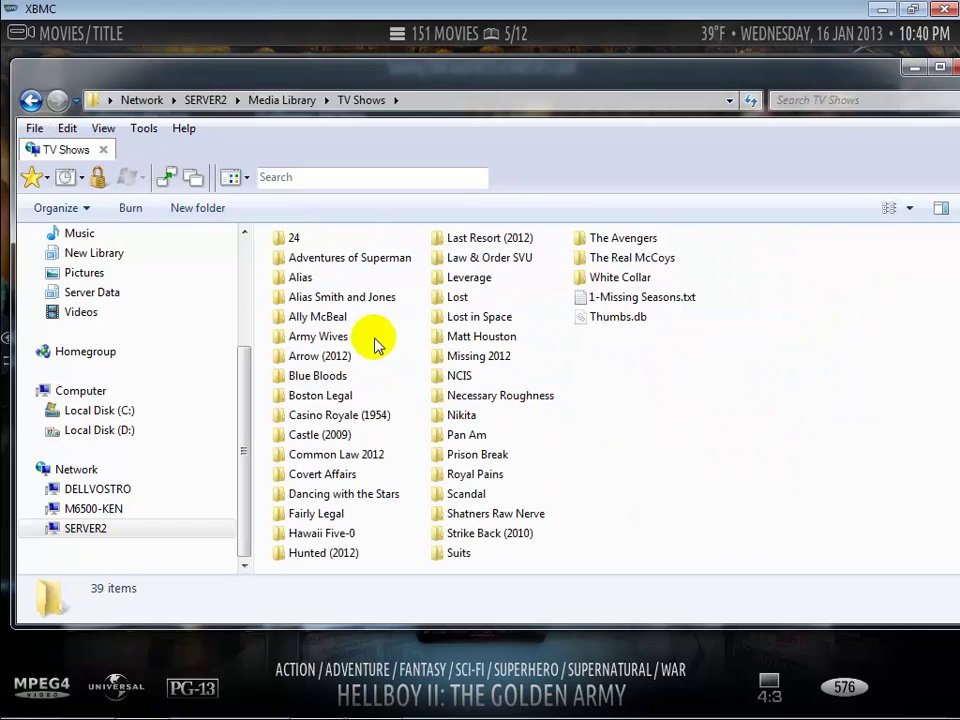
{"action": "left_click", "coordinate": [30, 98]}
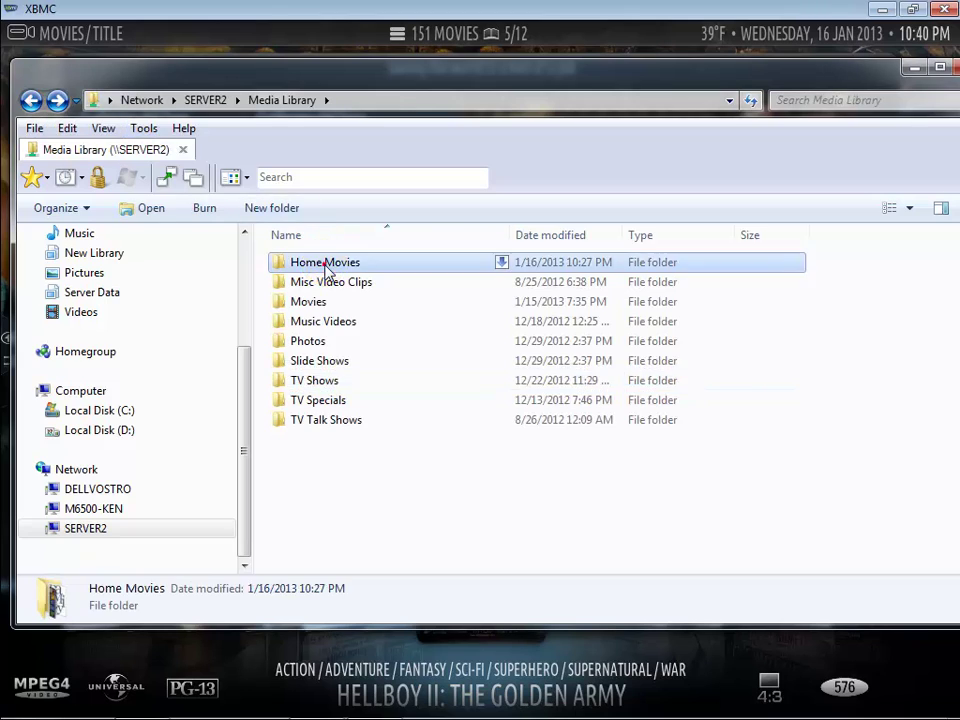
{"action": "double_click", "coordinate": [326, 262]}
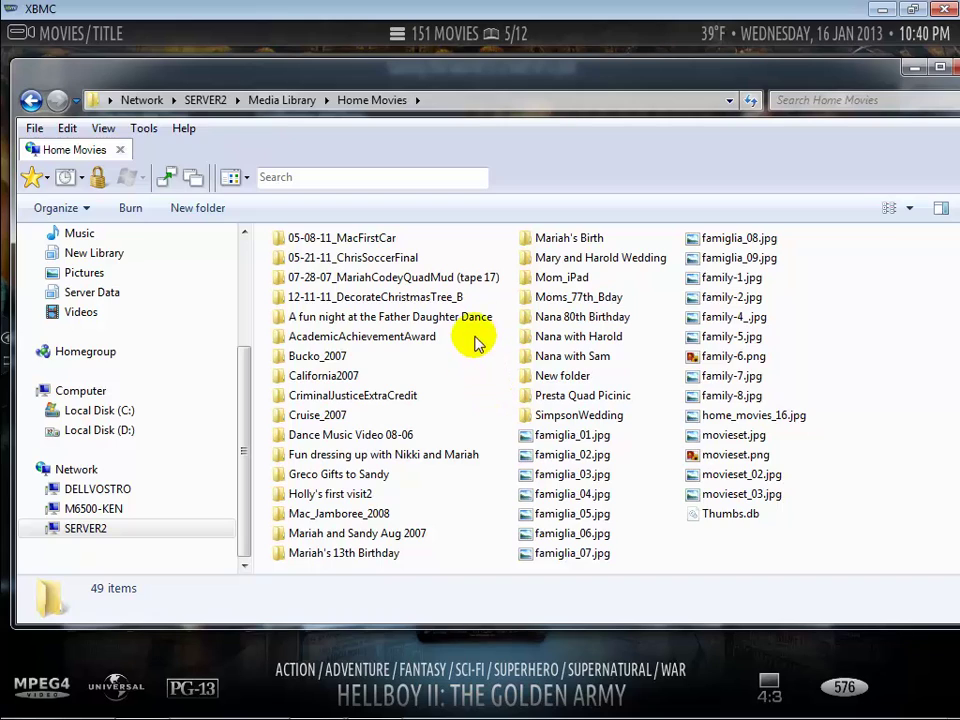
- Open the tape 17 folder and look over its .actors, -extrathumbs and movie.nfo items
{"action": "double_click", "coordinate": [380, 280]}
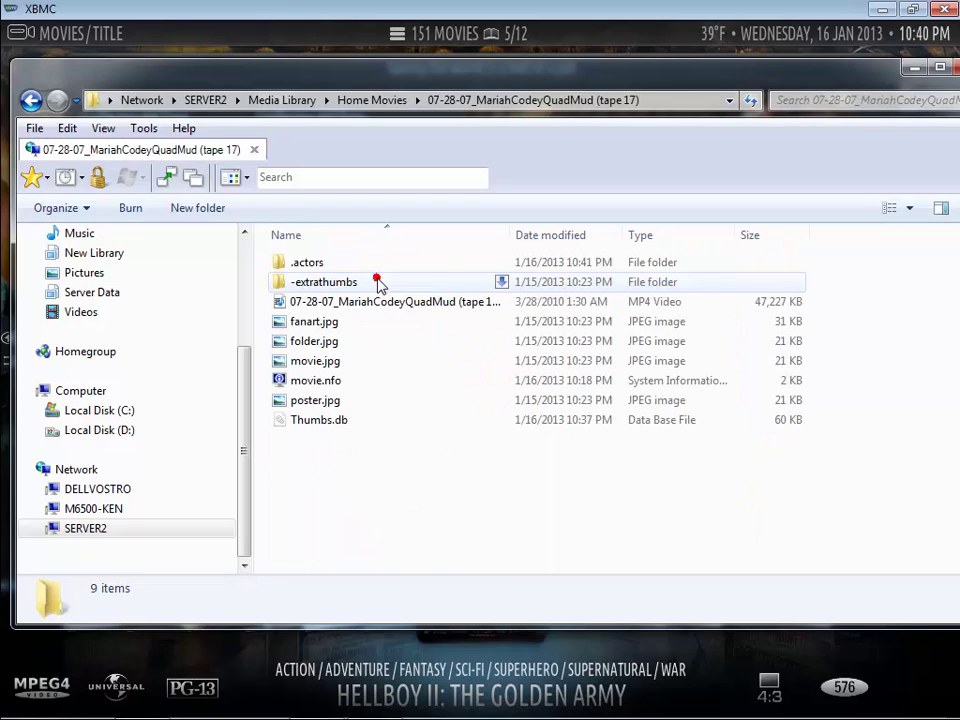
{"action": "left_click", "coordinate": [306, 261]}
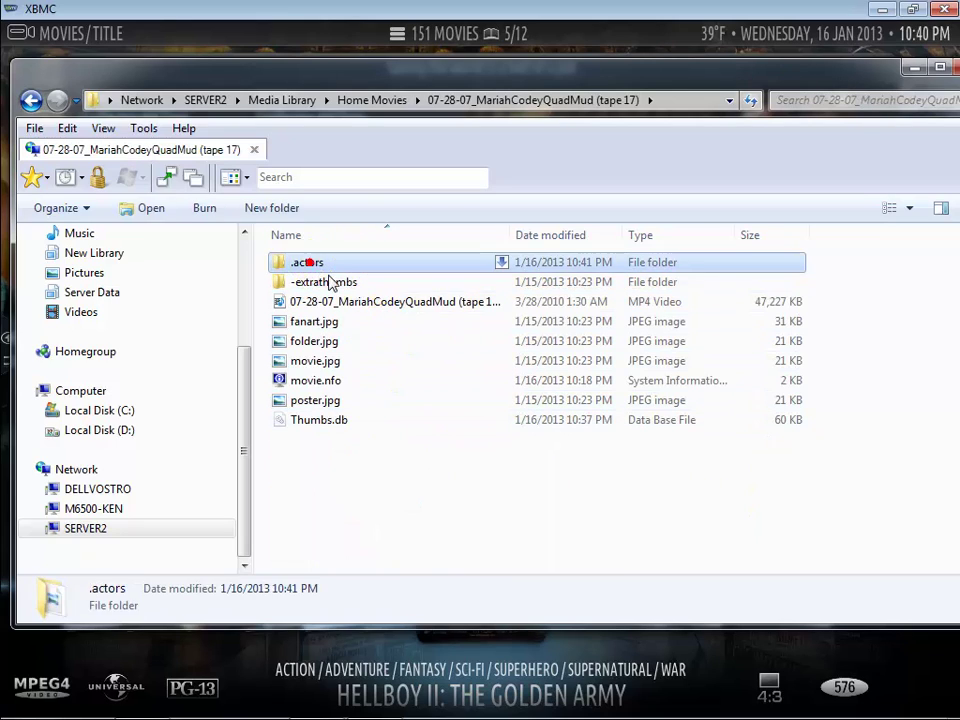
{"action": "left_click", "coordinate": [282, 280]}
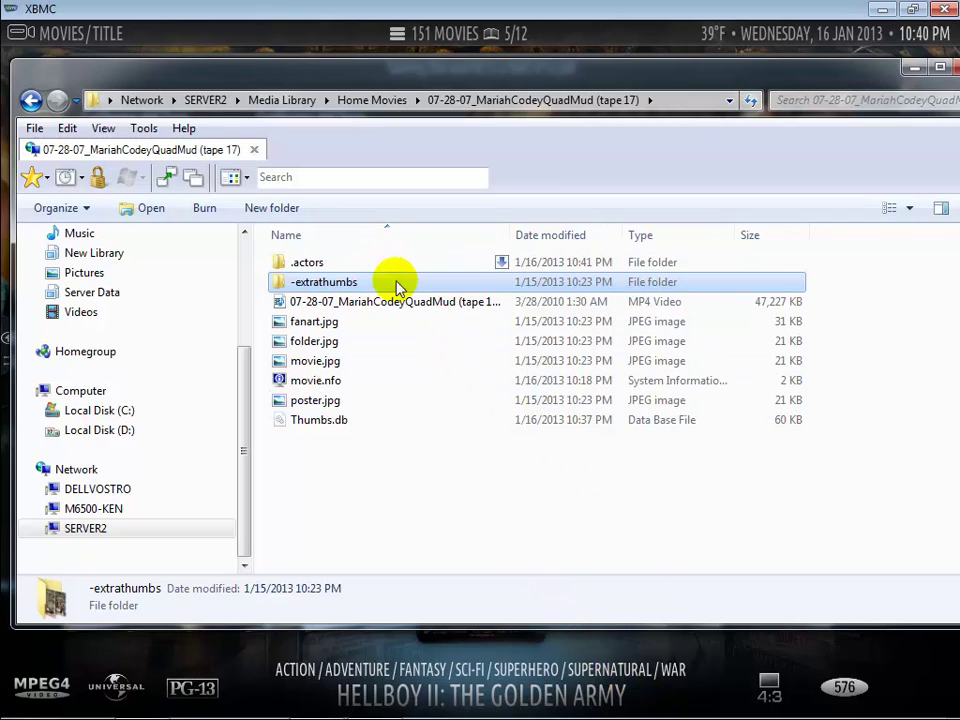
{"action": "left_click", "coordinate": [333, 381]}
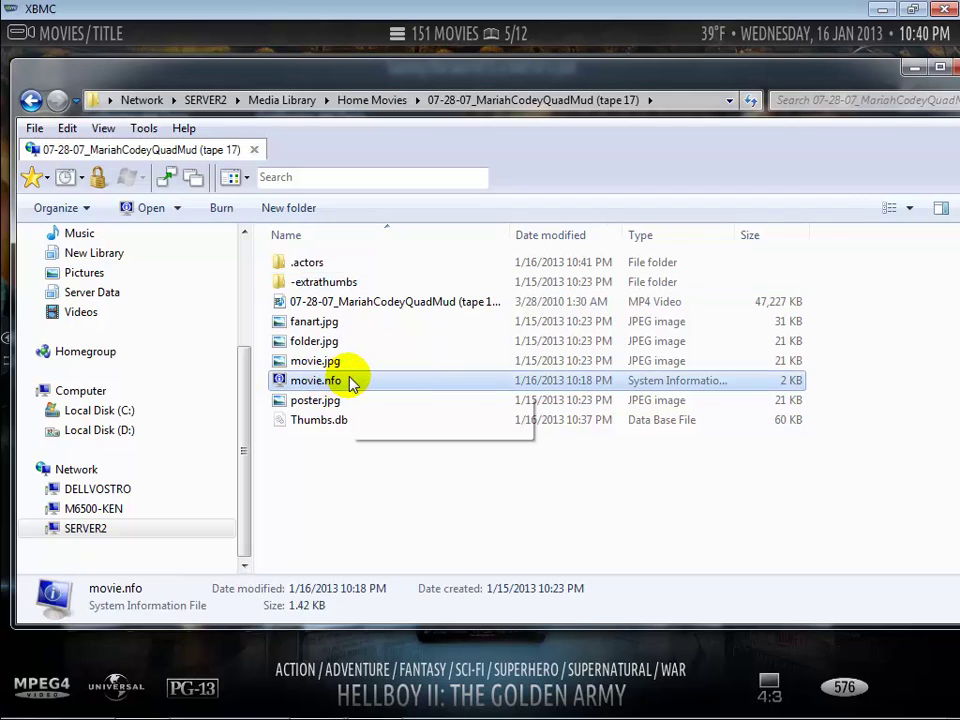
{"action": "left_click", "coordinate": [364, 495]}
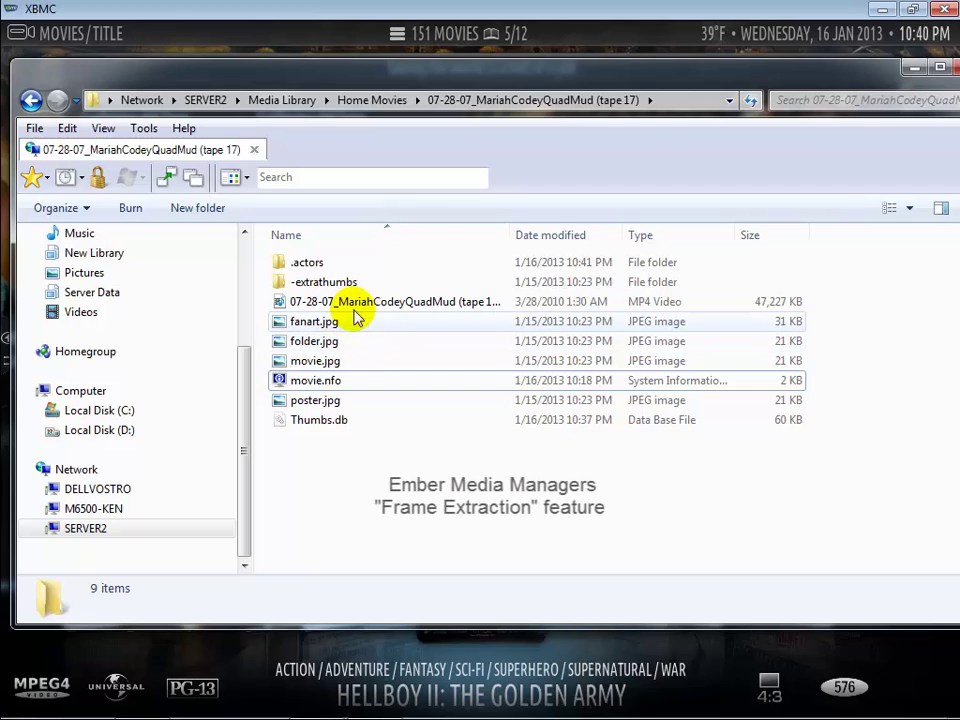
{"action": "mouse_move", "coordinate": [470, 311]}
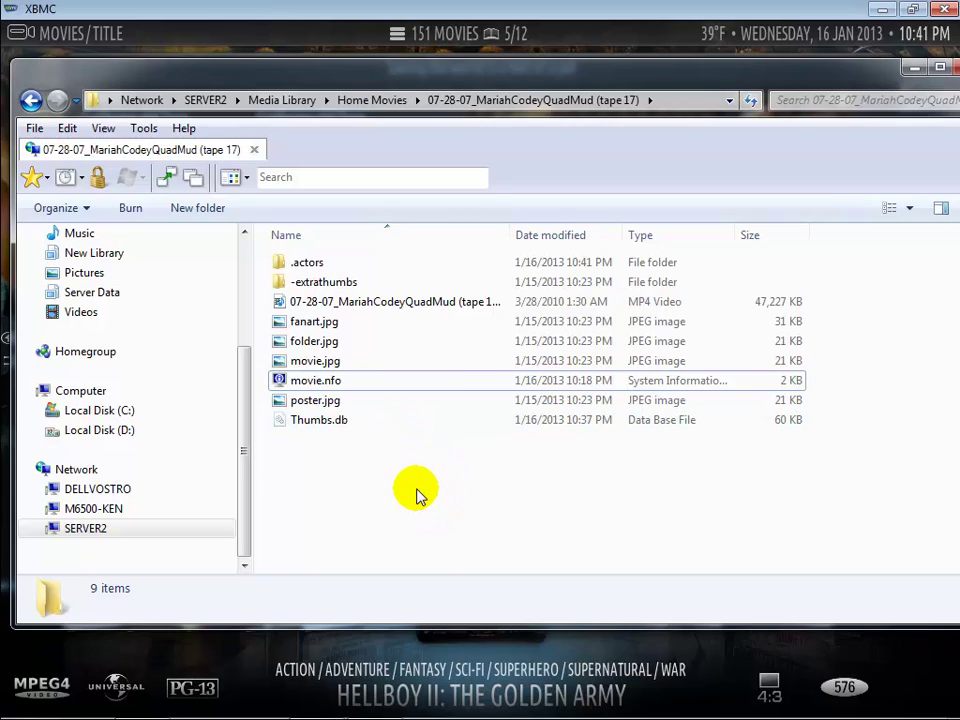
- View the actor .tbn thumbnail in the .actors folder, then return to the tape 17 folder
{"action": "left_click", "coordinate": [30, 101]}
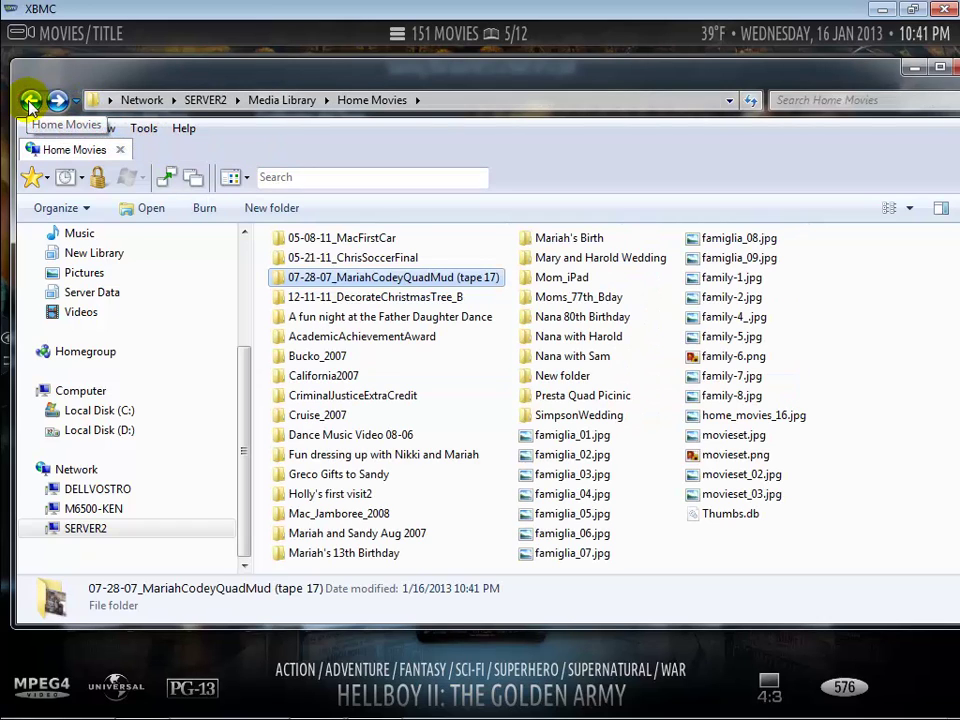
{"action": "left_click", "coordinate": [58, 100]}
{"action": "left_click", "coordinate": [308, 264]}
{"action": "double_click", "coordinate": [311, 264]}
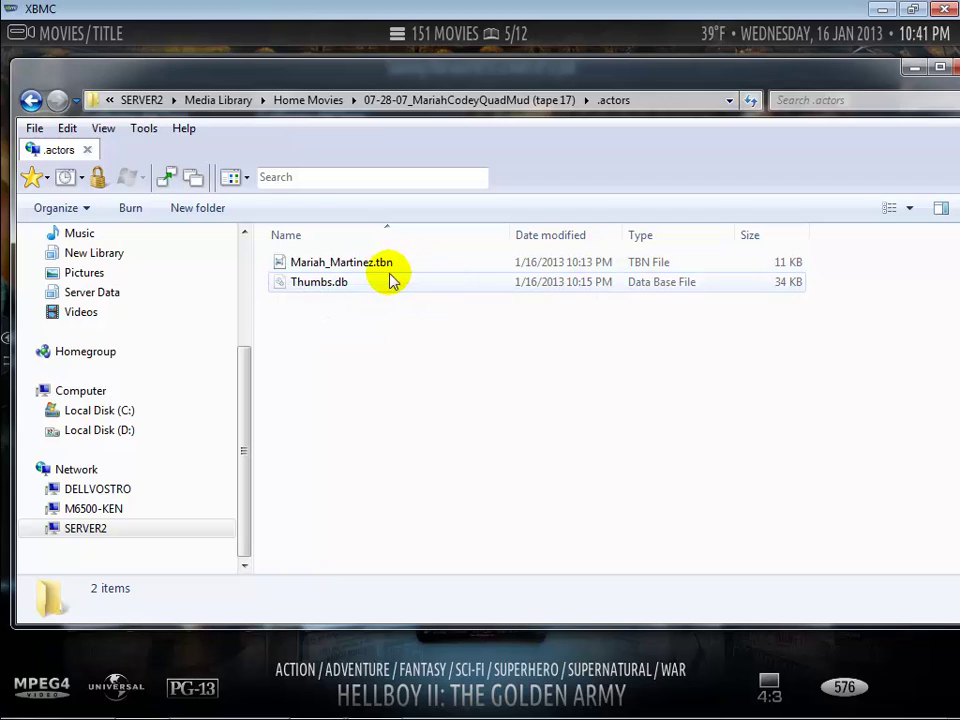
{"action": "left_click", "coordinate": [31, 100]}
- Open movie.nfo in Notepad through Send to
{"action": "left_click", "coordinate": [336, 381]}
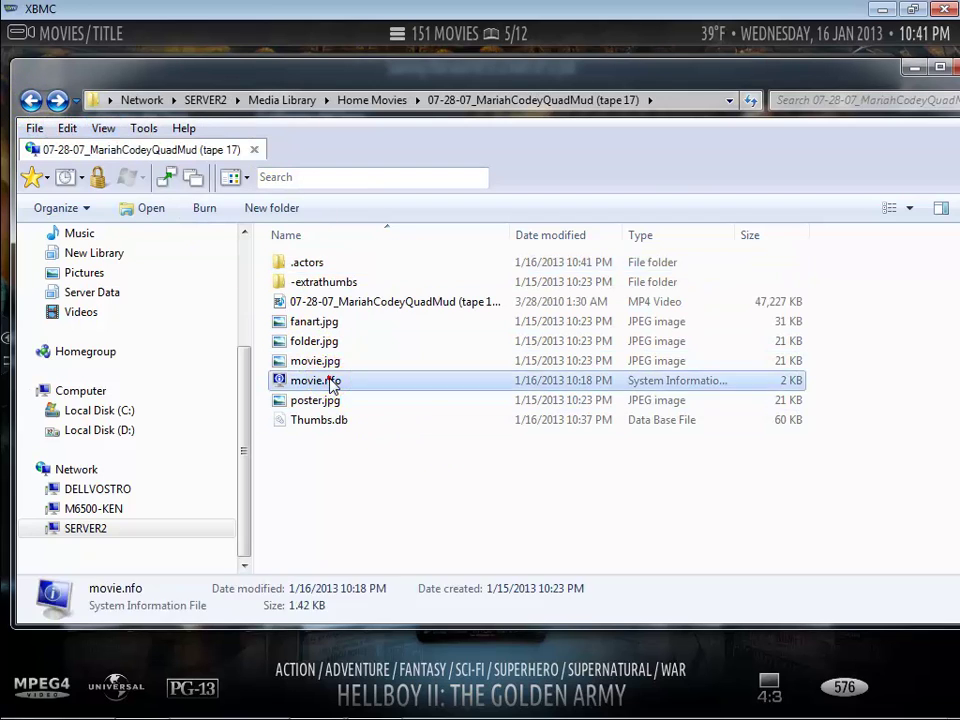
{"action": "right_click", "coordinate": [330, 382]}
{"action": "mouse_move", "coordinate": [370, 628]}
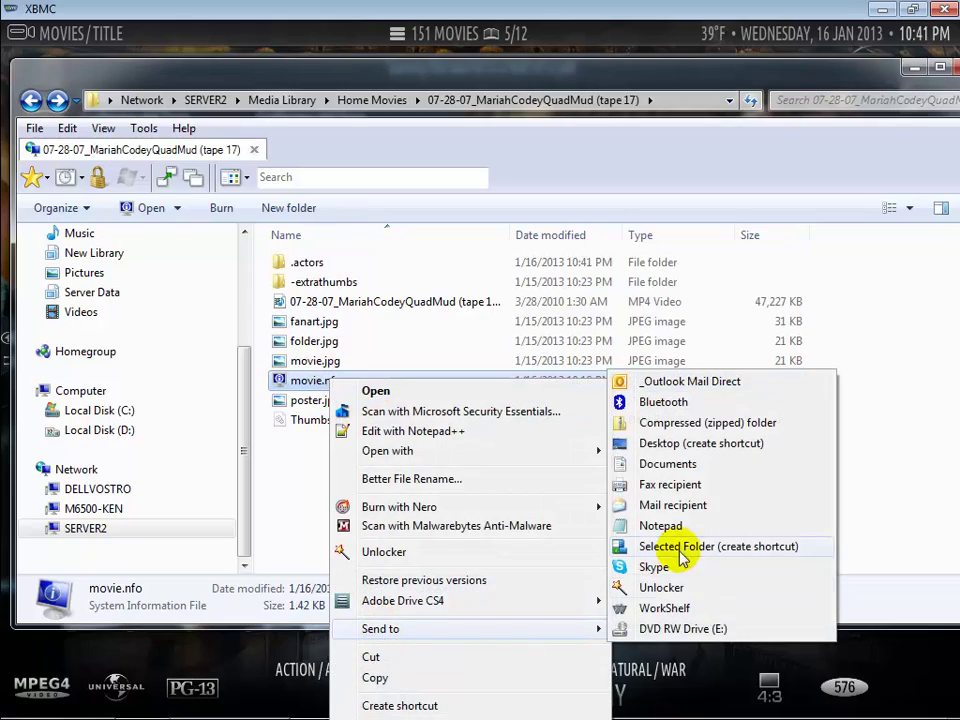
{"action": "left_click", "coordinate": [665, 523]}
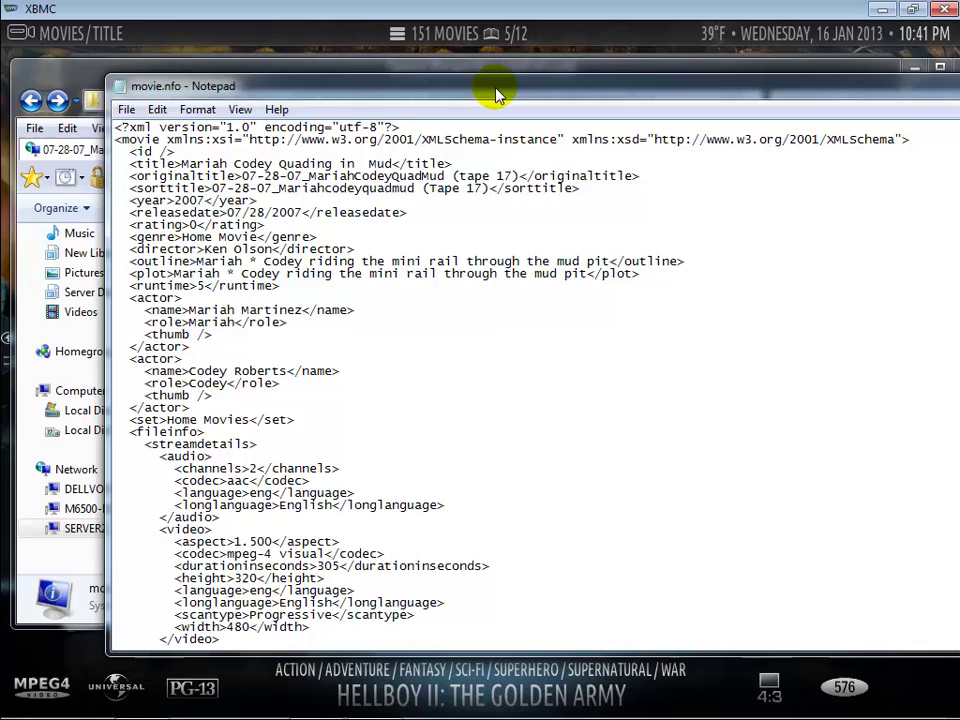
- Highlight the first actor's name to review the actor and Home Movies set tags
{"action": "left_click_drag", "start_coordinate": [497, 90], "coordinate": [499, 69]}
{"action": "left_click", "coordinate": [309, 368]}
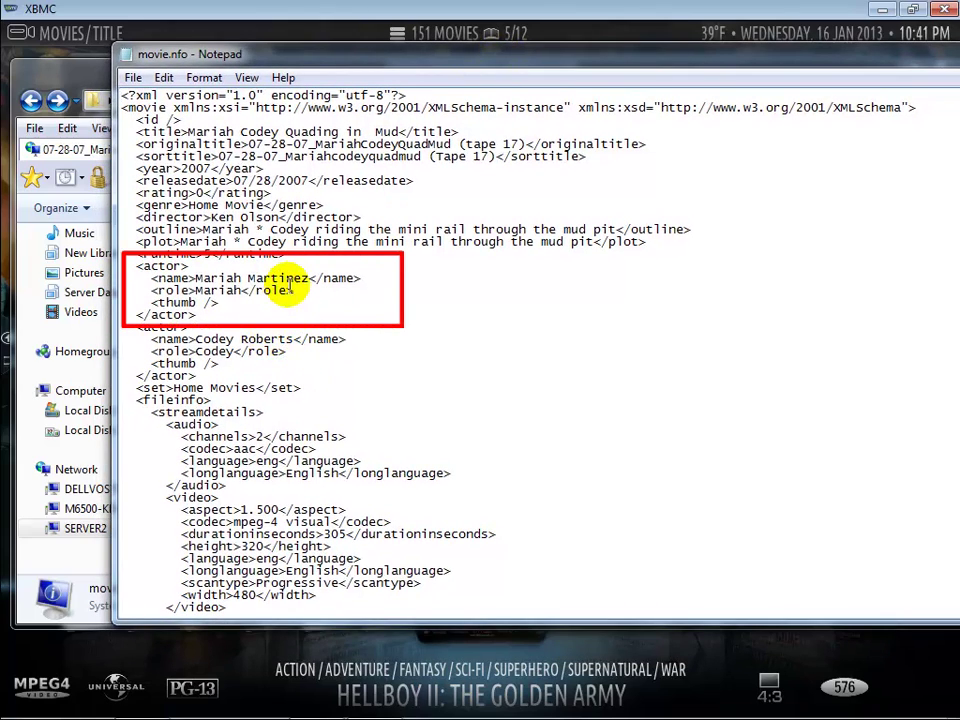
{"action": "left_click_drag", "start_coordinate": [315, 278], "coordinate": [195, 278]}
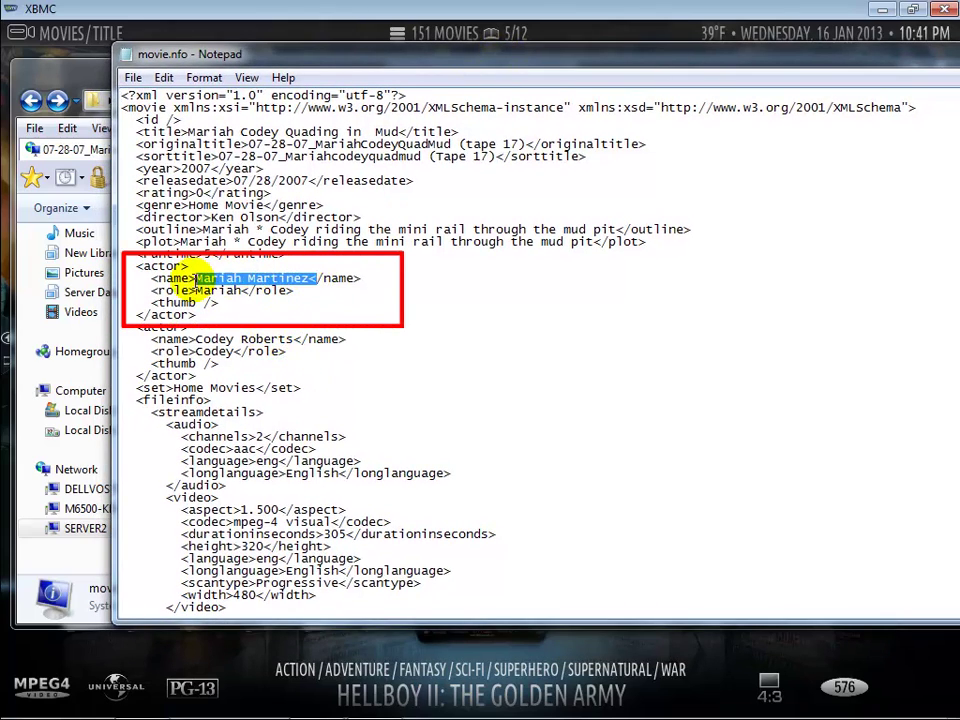
{"action": "left_click", "coordinate": [421, 337]}
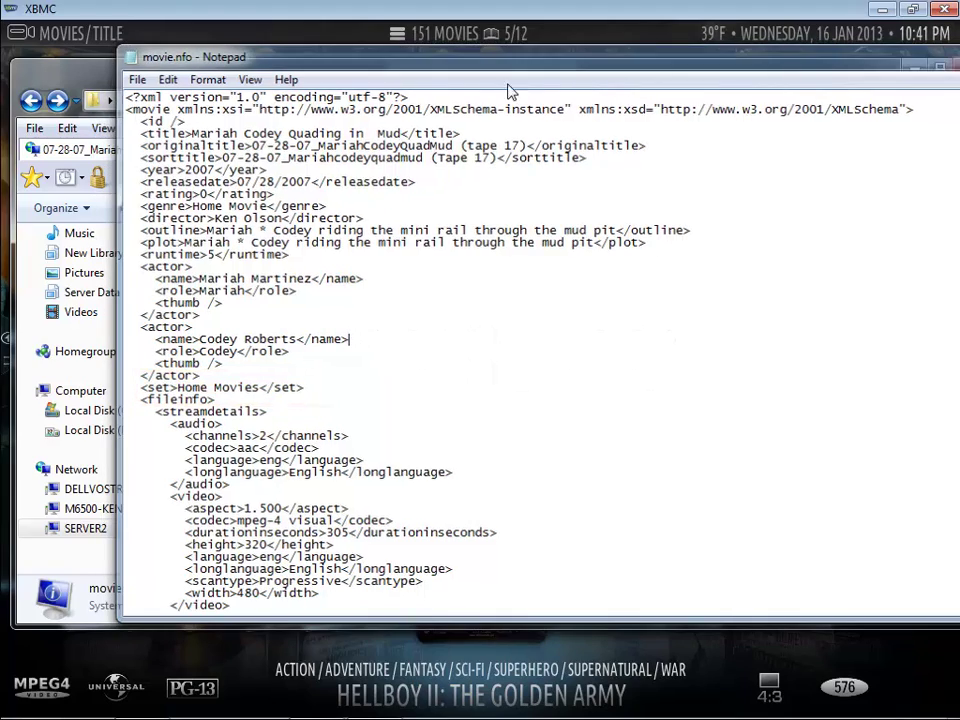
- Close Notepad, open XBMC's Home Movies set, and highlight the mud-quading home movie
{"action": "key", "text": "alt+F4"}
{"action": "key", "text": "alt+F4"}
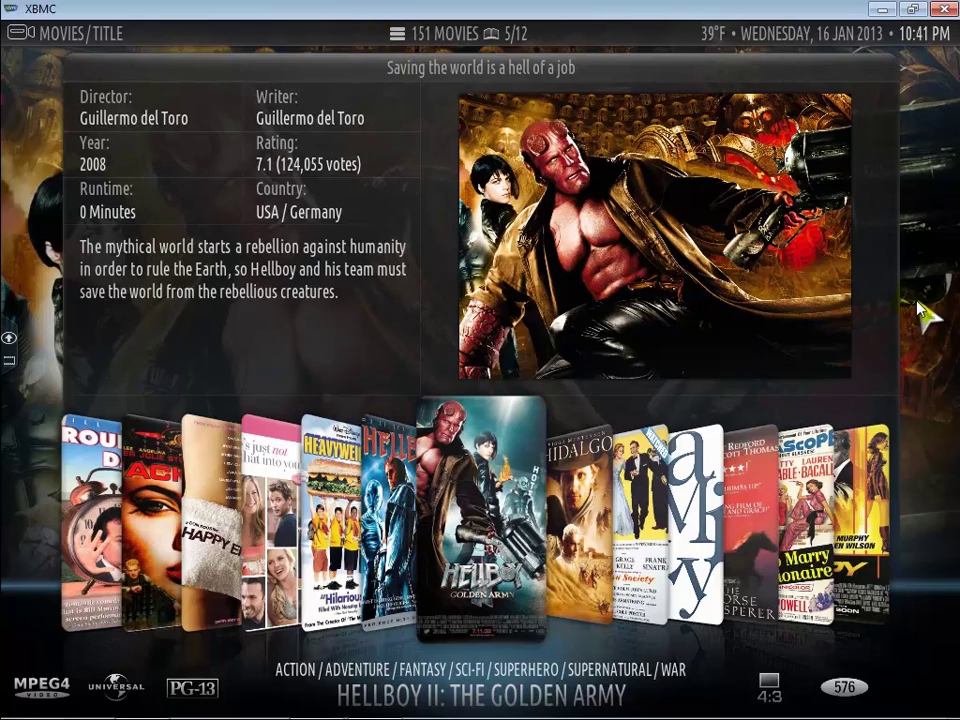
{"action": "key", "text": "Left"}
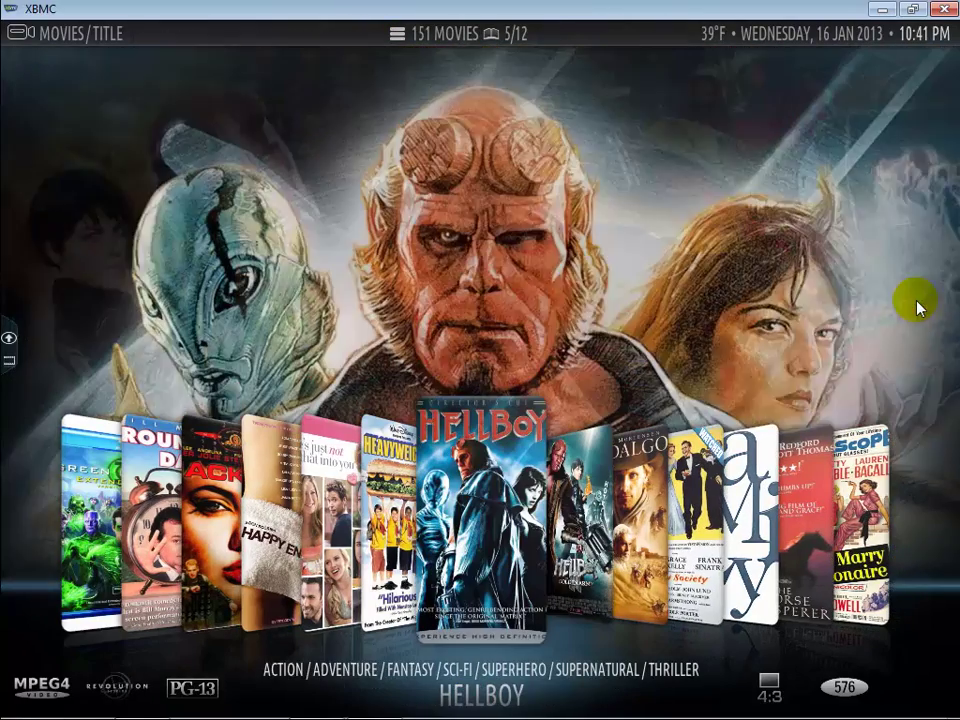
{"action": "key", "text": "Right"}
{"action": "key", "text": "Right"}
{"action": "key", "text": "Right"}
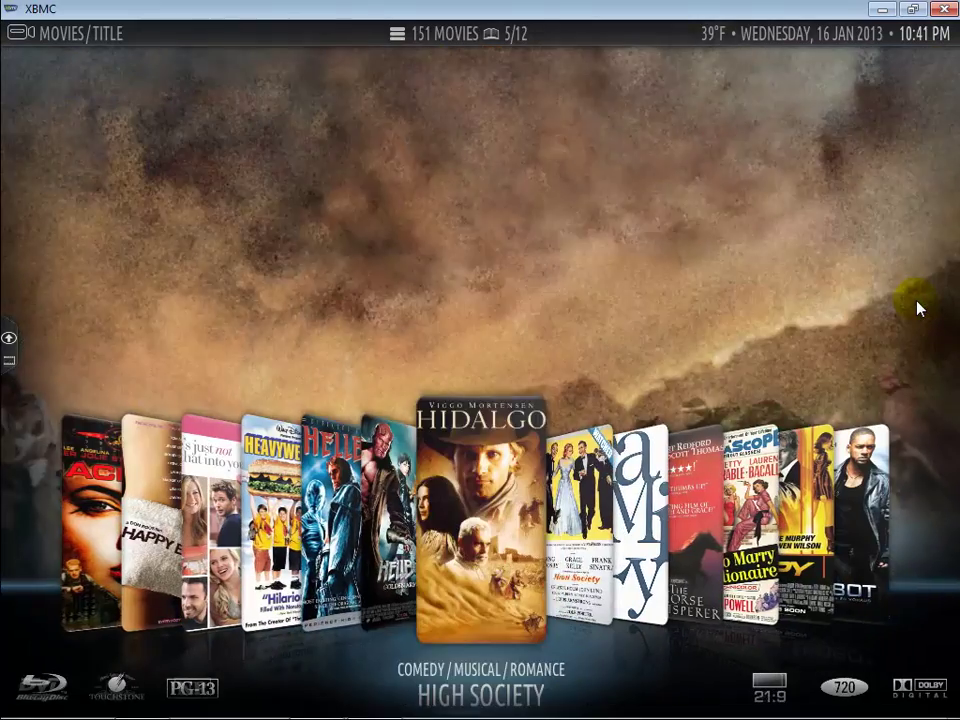
{"action": "key", "text": "Right"}
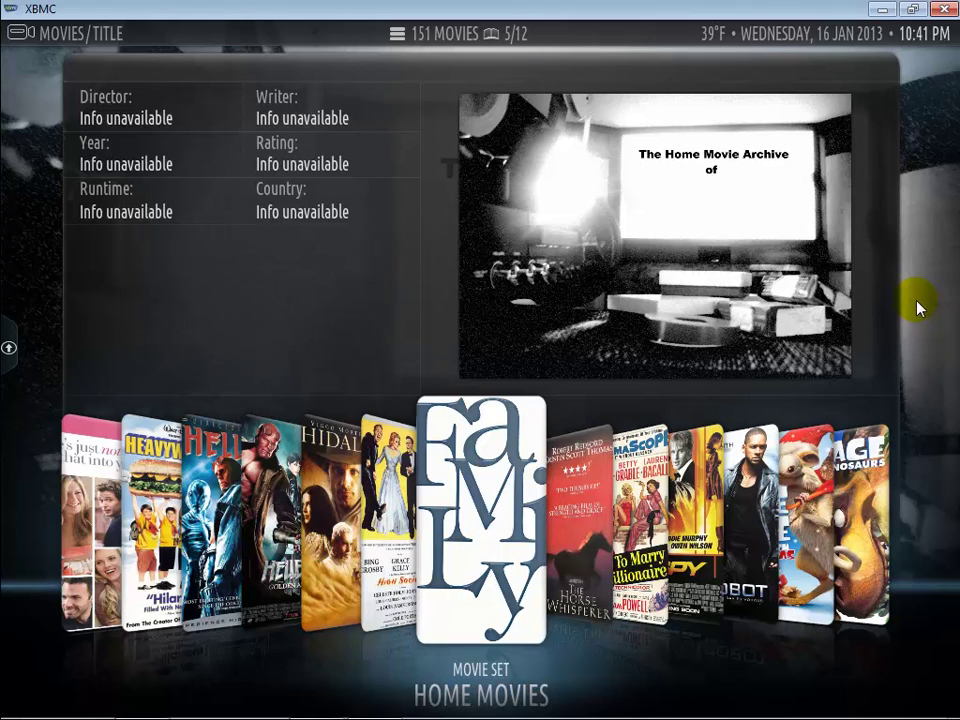
{"action": "key", "text": "Return"}
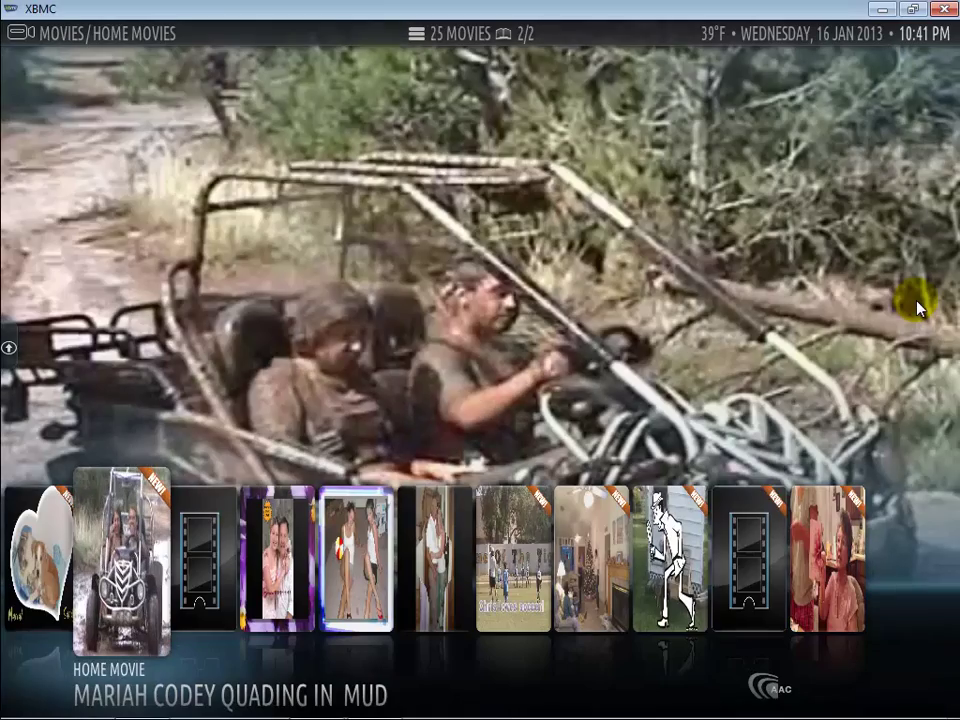
{"action": "key", "text": "Right"}
{"action": "key", "text": "Right"}
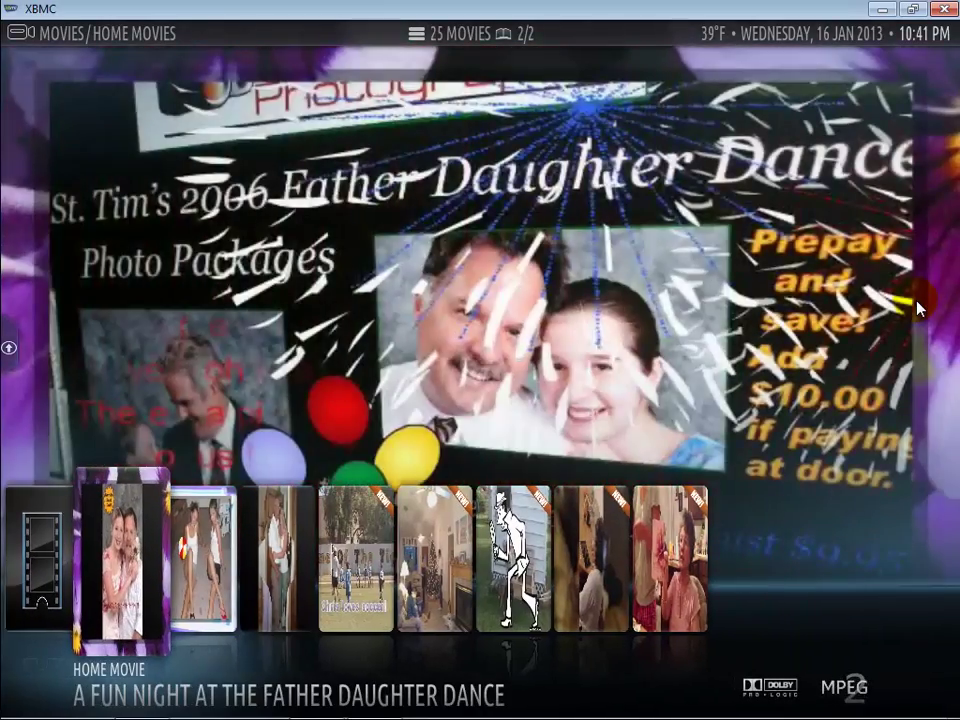
{"action": "key", "text": "Left"}
{"action": "key", "text": "Left"}
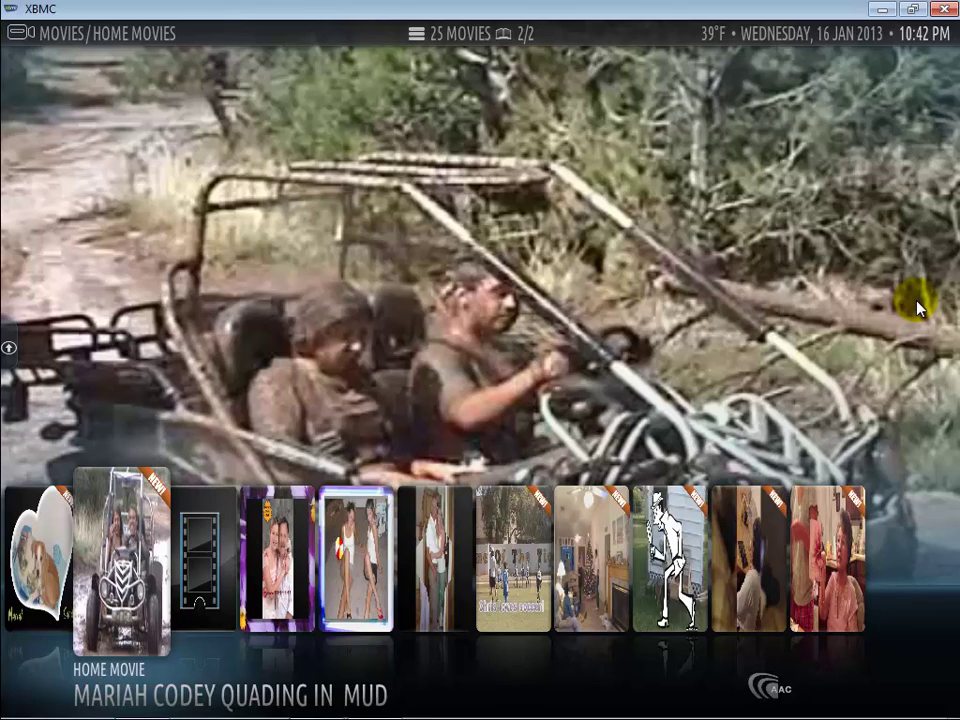
- Open the quad-mud movie's info page, decline the artwork download, and check both cast thumbnails
{"action": "key", "text": "i"}
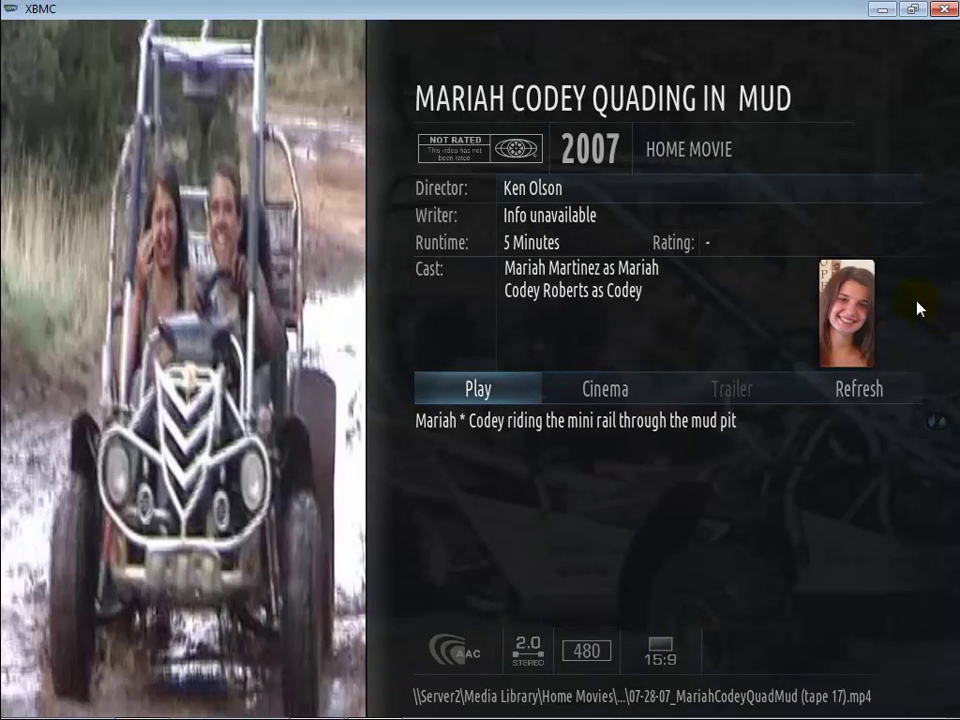
{"action": "left_click", "coordinate": [530, 448]}
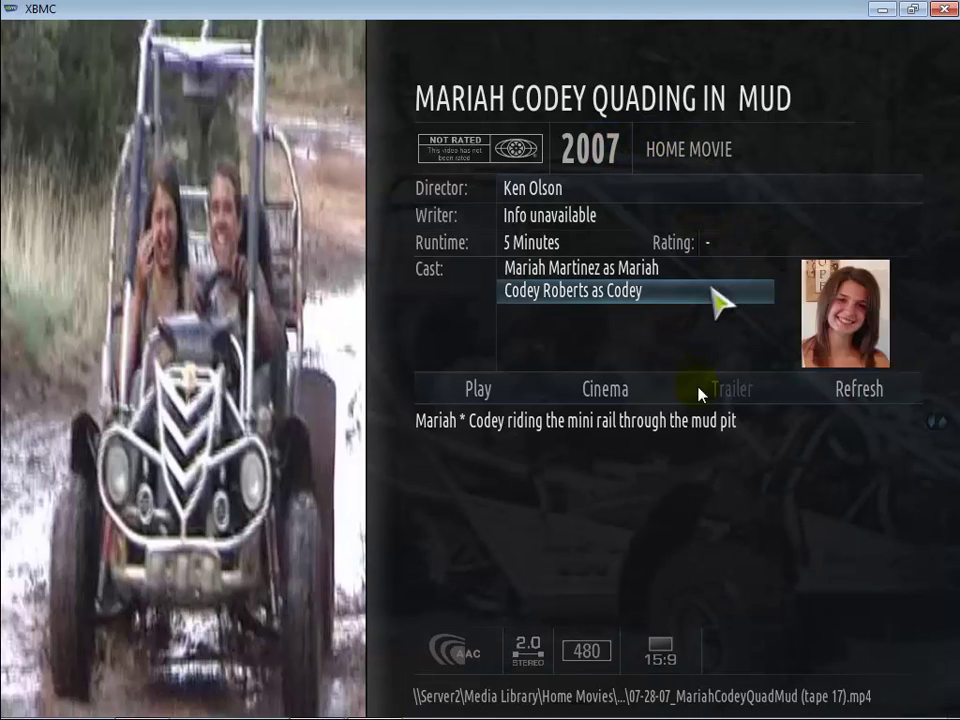
{"action": "key", "text": "Up"}
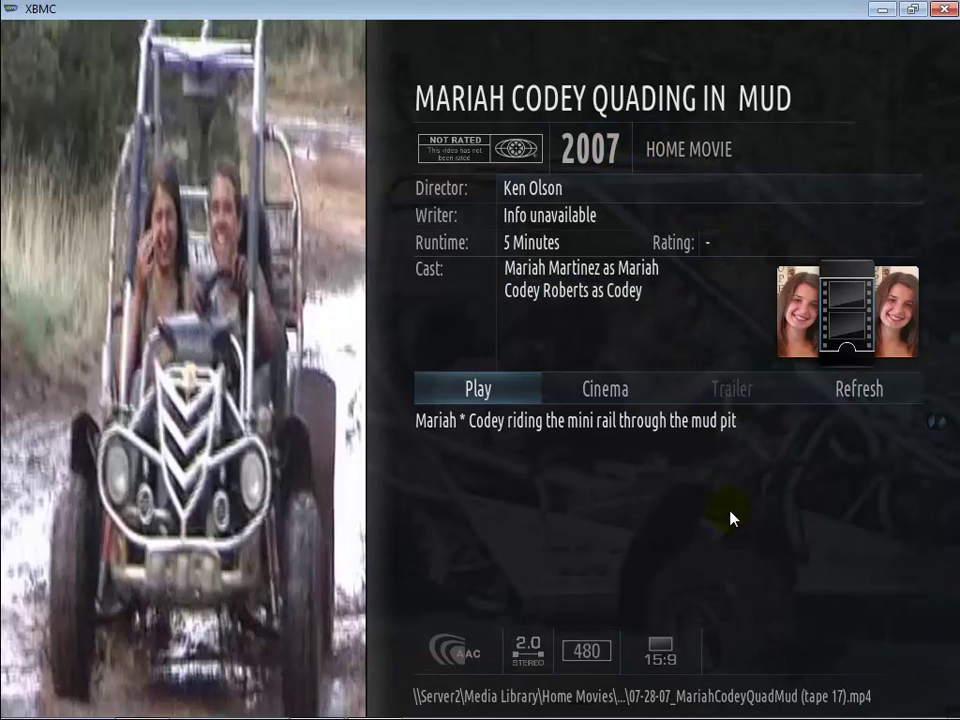
{"action": "key", "text": "Up"}
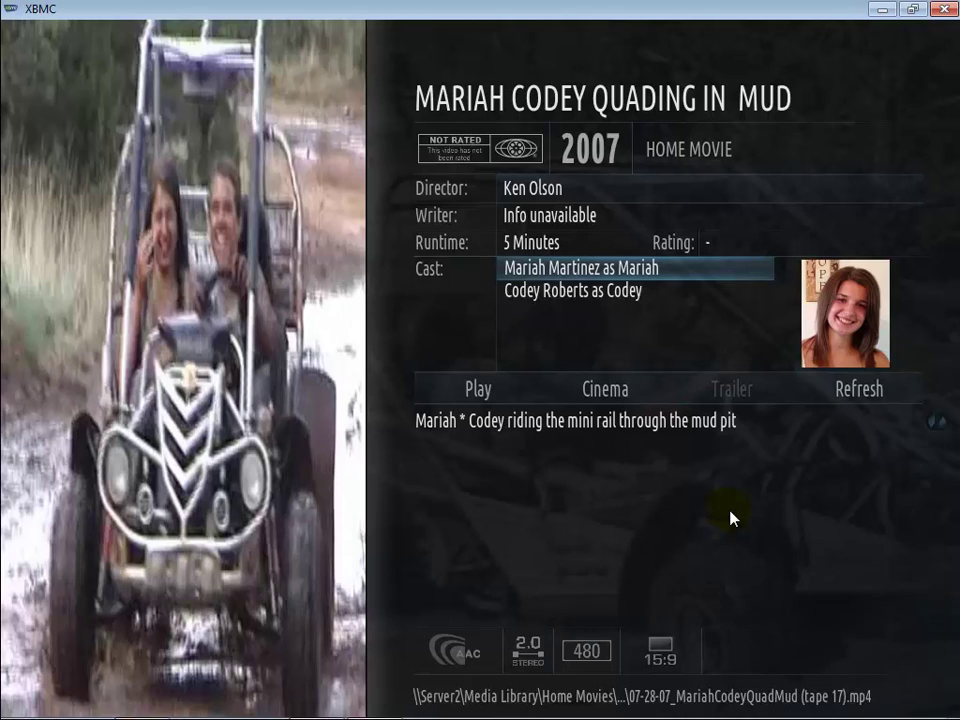
{"action": "key", "text": "Down"}
{"action": "key", "text": "Up"}
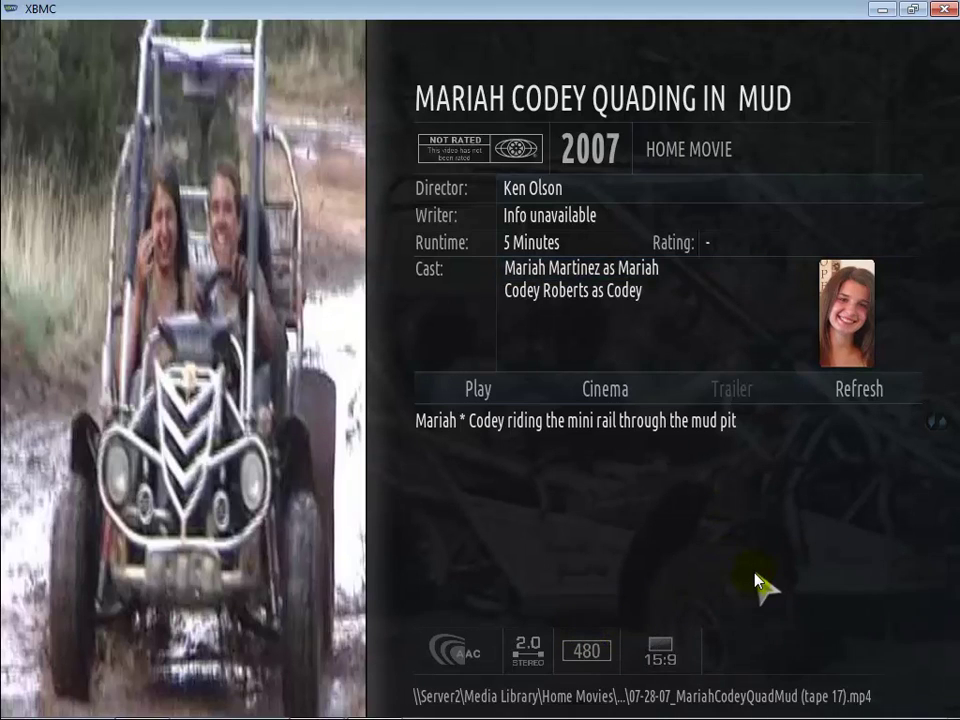
- Leave the movie info and Home Movies set, open XBMC's TV Guide, and switch to Explorer
{"action": "key", "text": "Escape"}
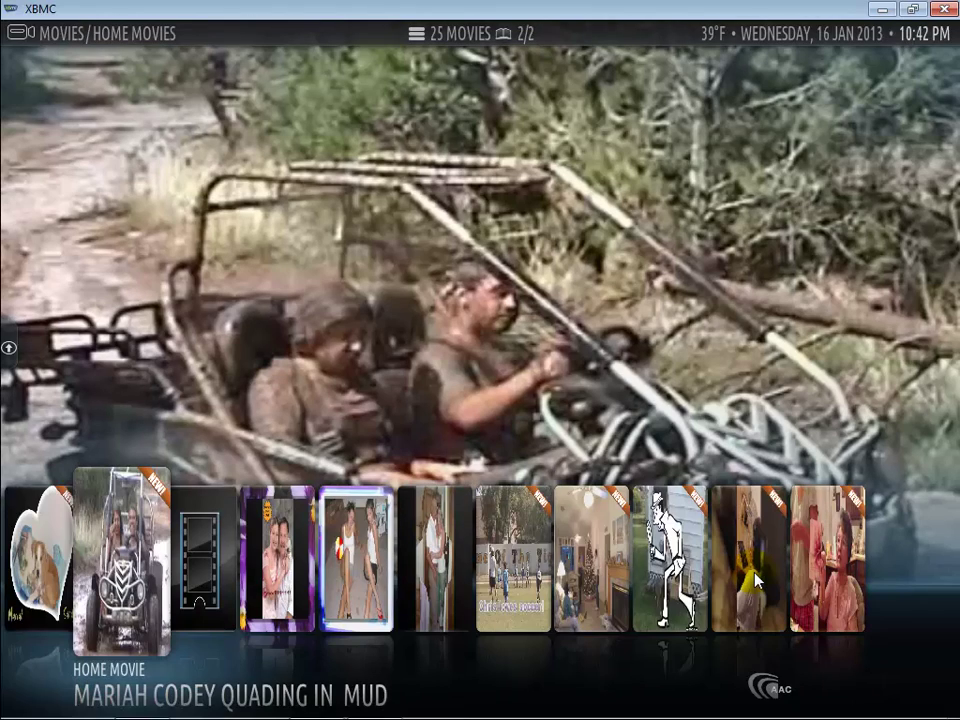
{"action": "scroll", "coordinate": [755, 580], "scroll_direction": "down", "scroll_amount": 4}
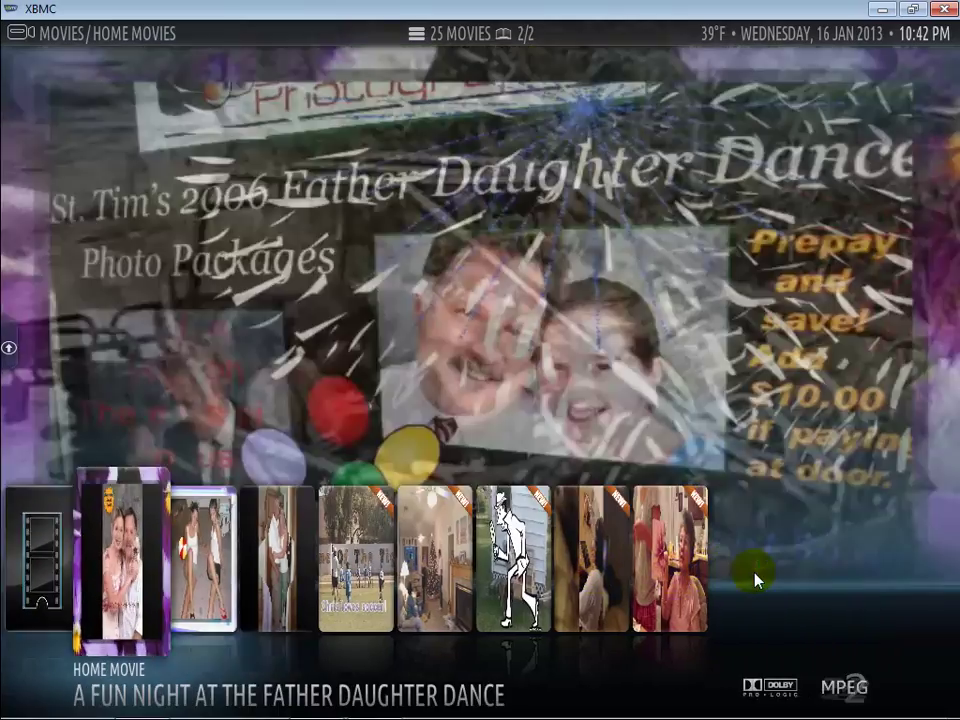
{"action": "scroll", "coordinate": [755, 580], "scroll_direction": "down", "scroll_amount": 1}
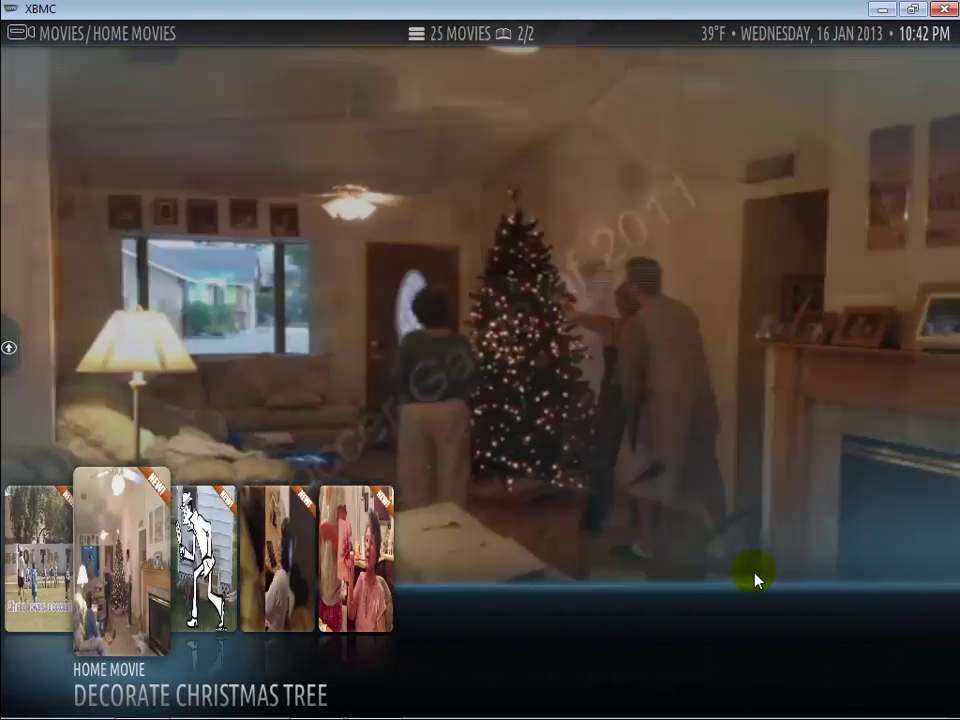
{"action": "scroll", "coordinate": [755, 580], "scroll_direction": "down", "scroll_amount": 1}
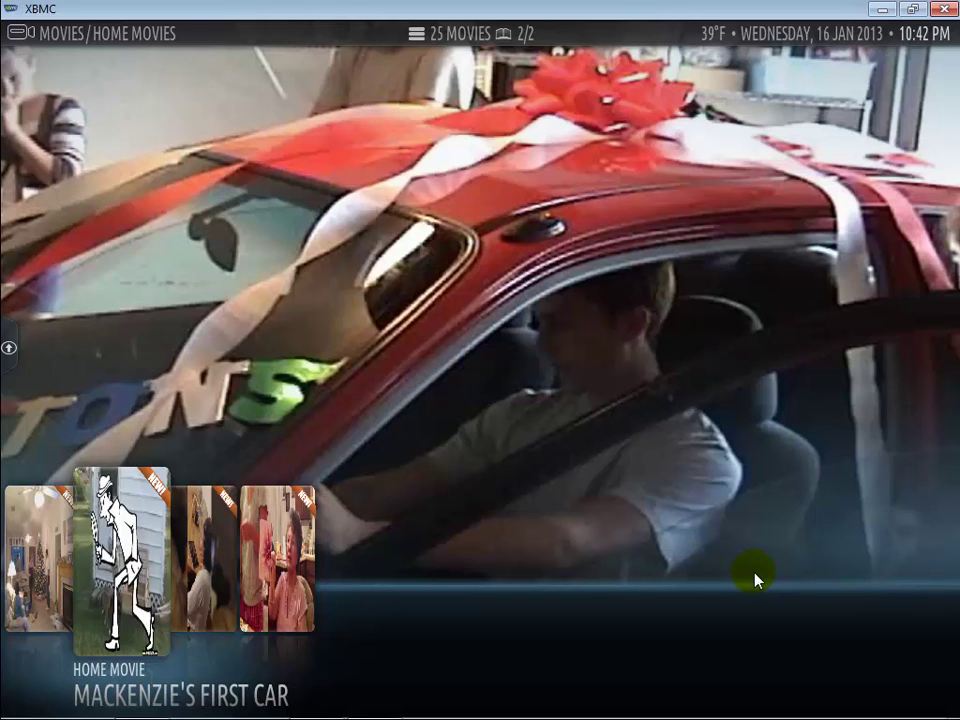
{"action": "key", "text": "BackSpace"}
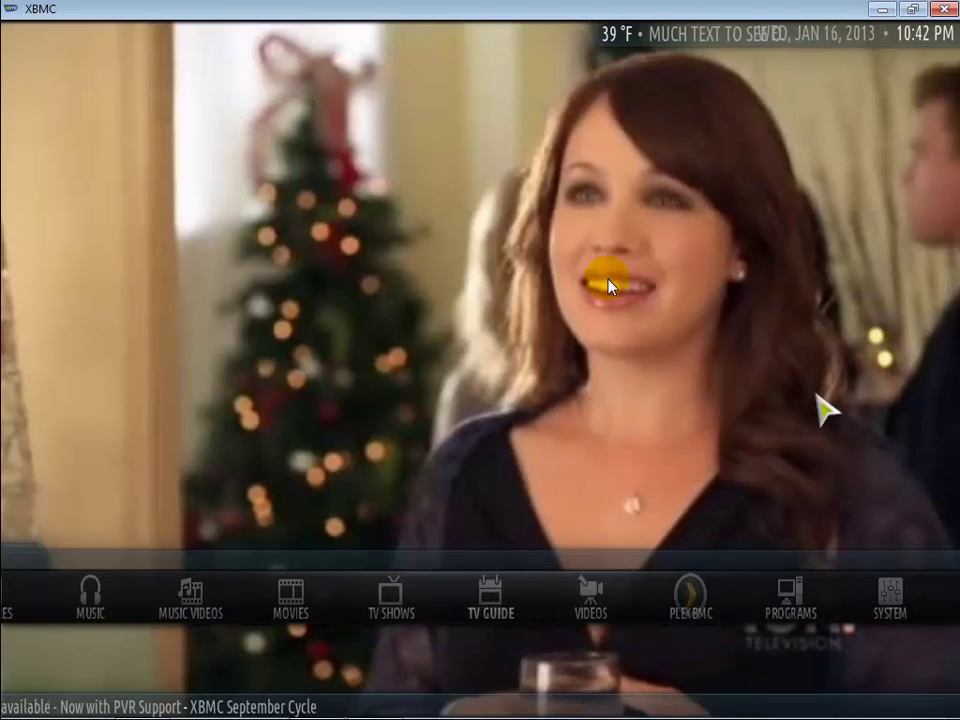
{"action": "key", "text": "Return"}
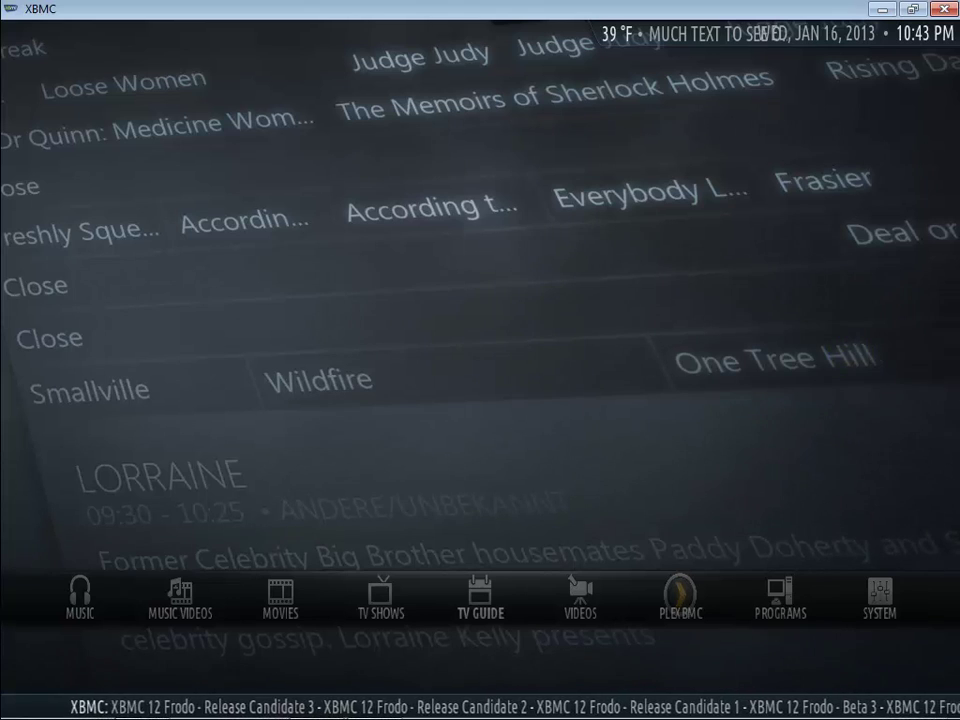
{"action": "key", "text": "alt+Tab"}
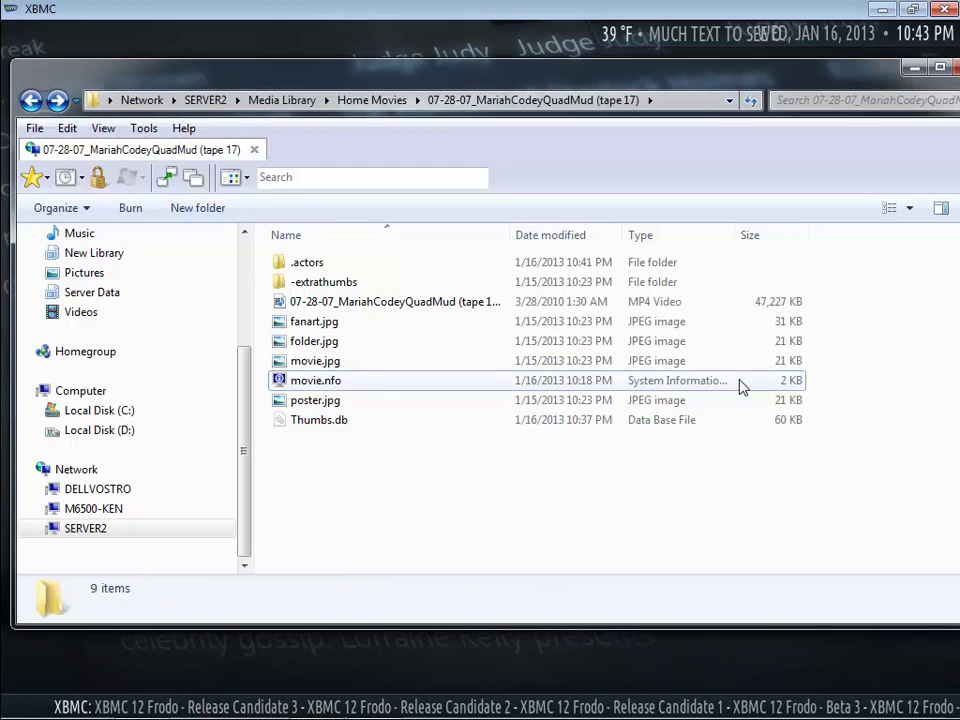
- Check the actor thumbnail in .actors, then reopen the tape 17 folder and return to Home Movies
{"action": "double_click", "coordinate": [307, 264]}
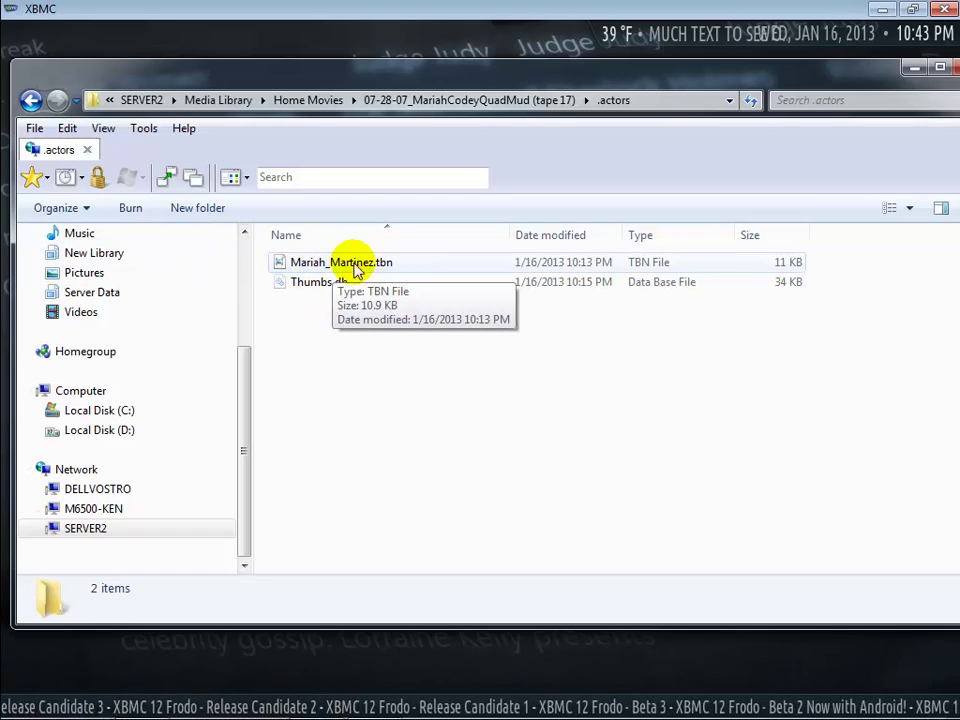
{"action": "left_click", "coordinate": [31, 100]}
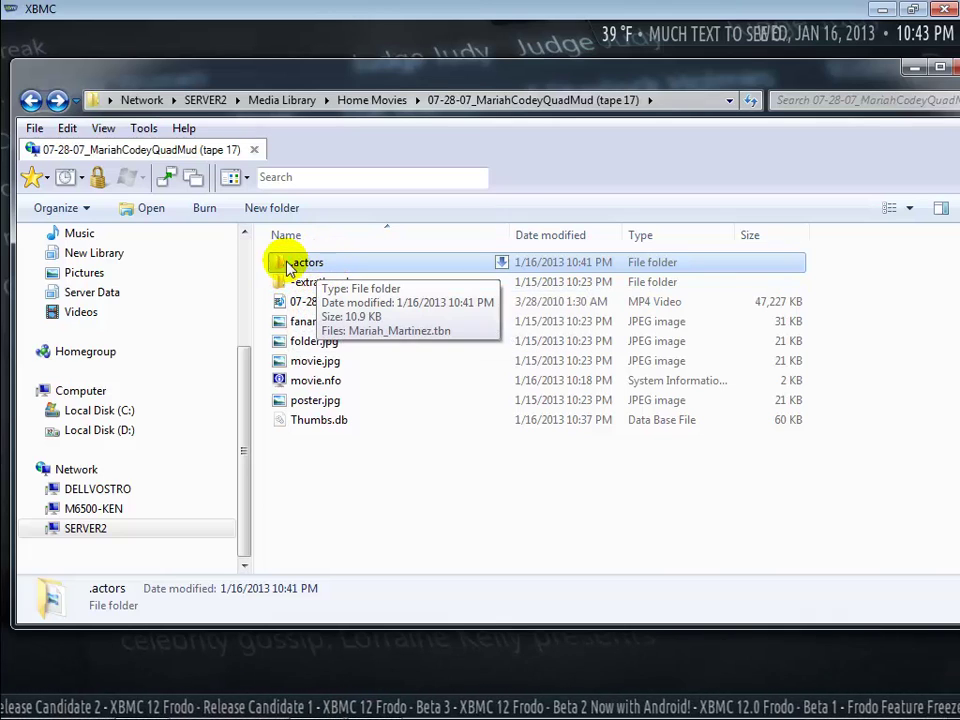
{"action": "left_click", "coordinate": [32, 100]}
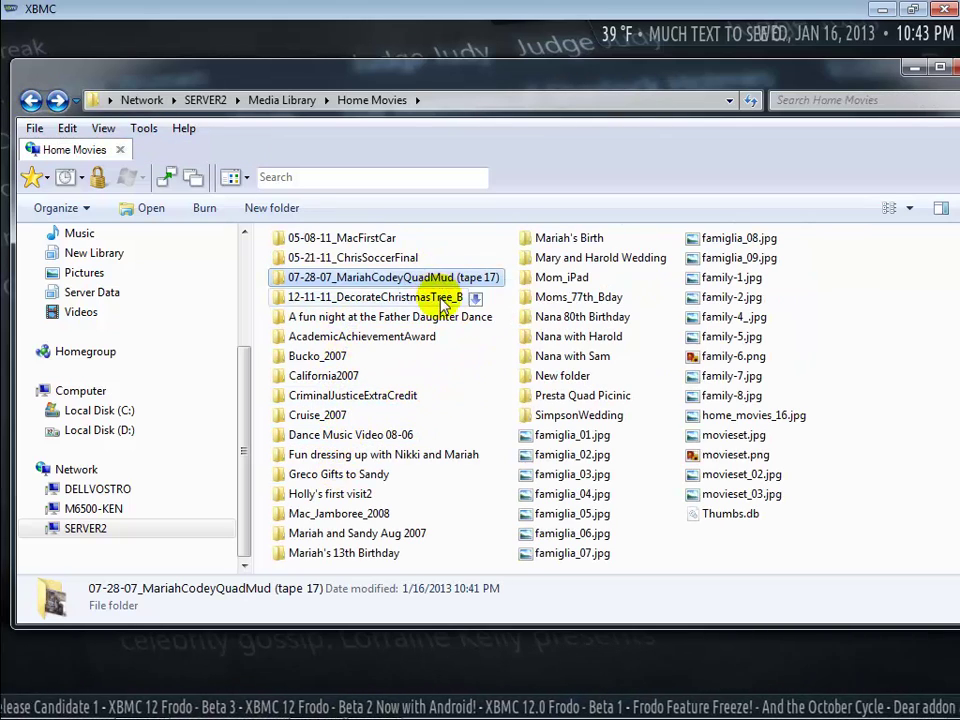
{"action": "double_click", "coordinate": [360, 283]}
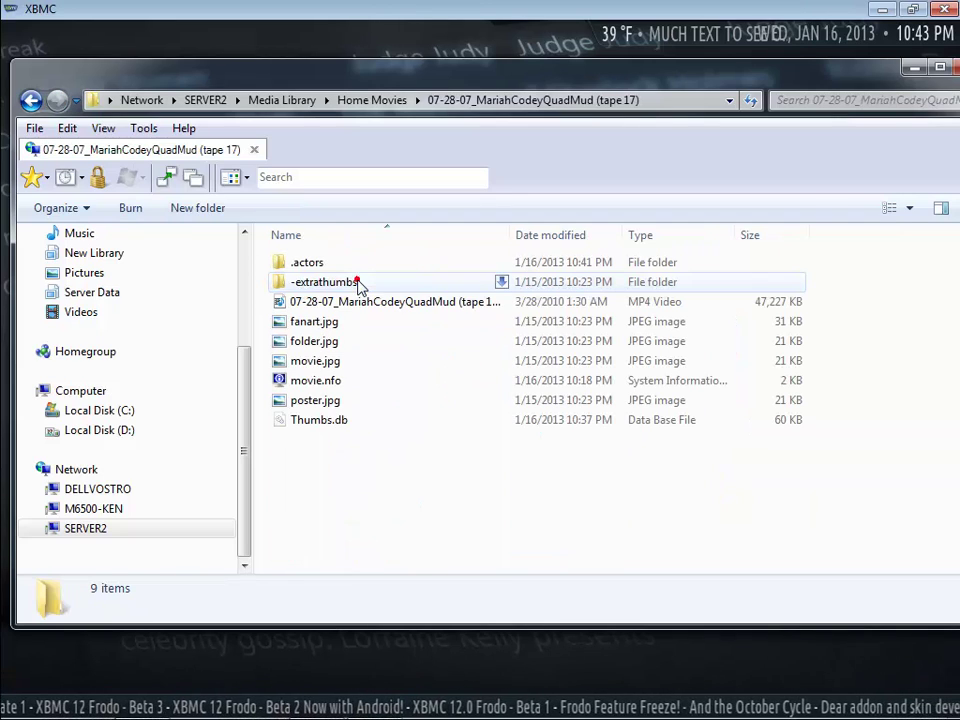
{"action": "left_click", "coordinate": [31, 101]}
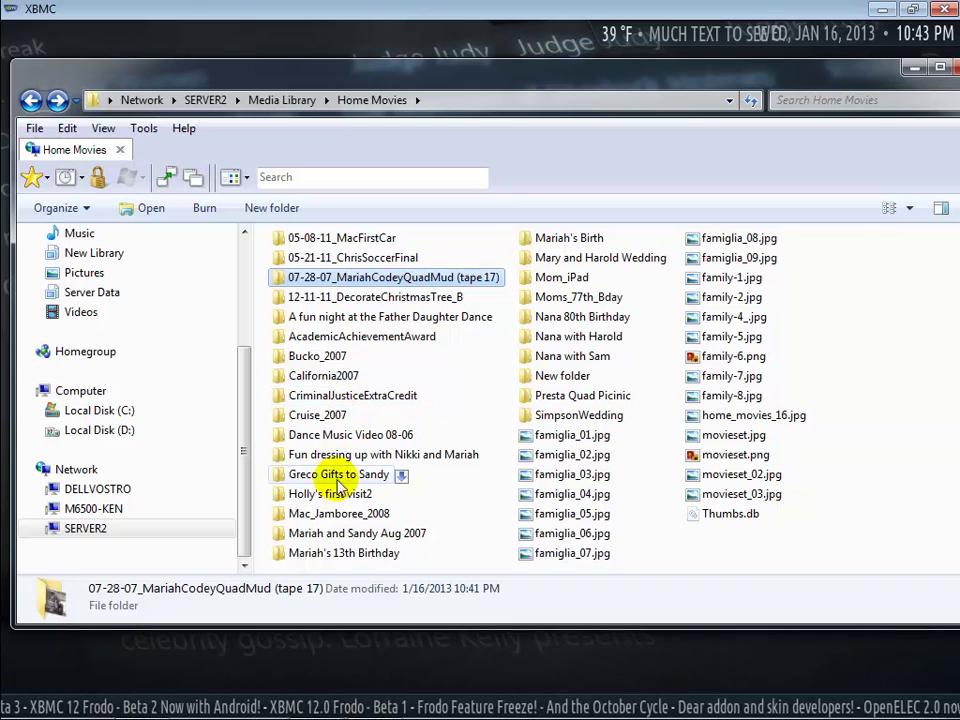